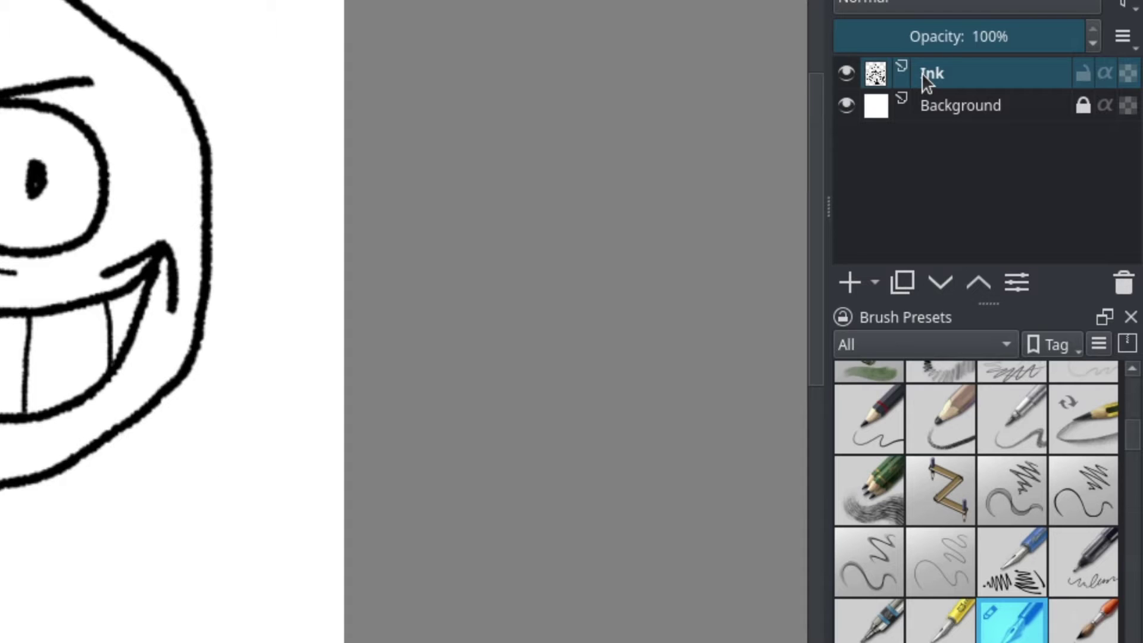
# Add a colorize mask to the Ink layer and activate the Colorize Mask Editing tool
pyautogui.rightClick(922, 74)
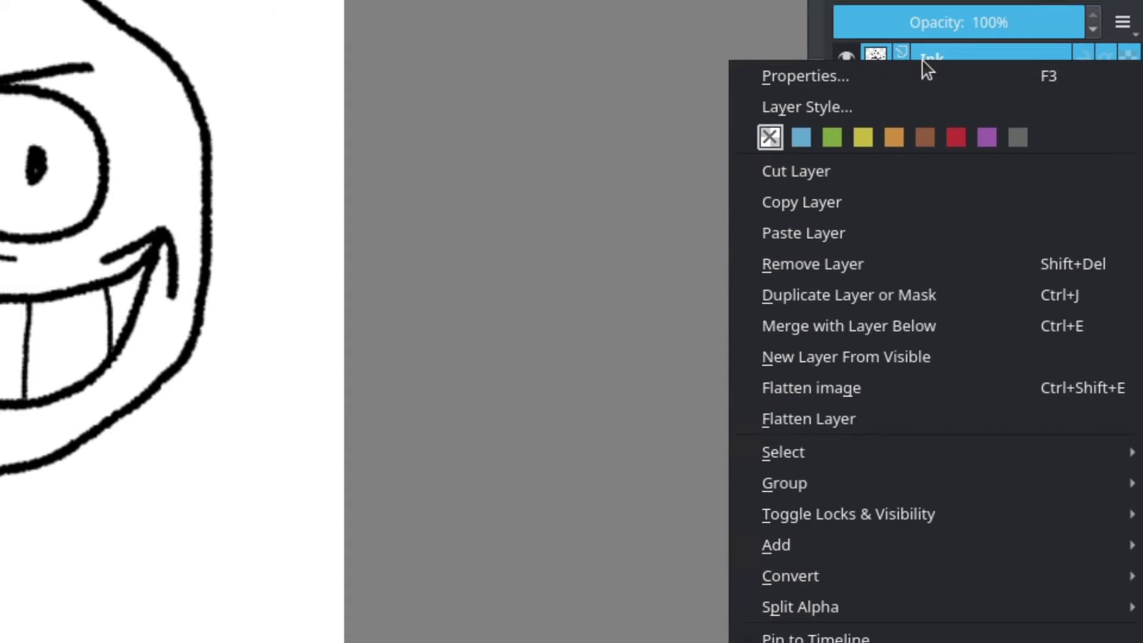
pyautogui.moveTo(826, 559)
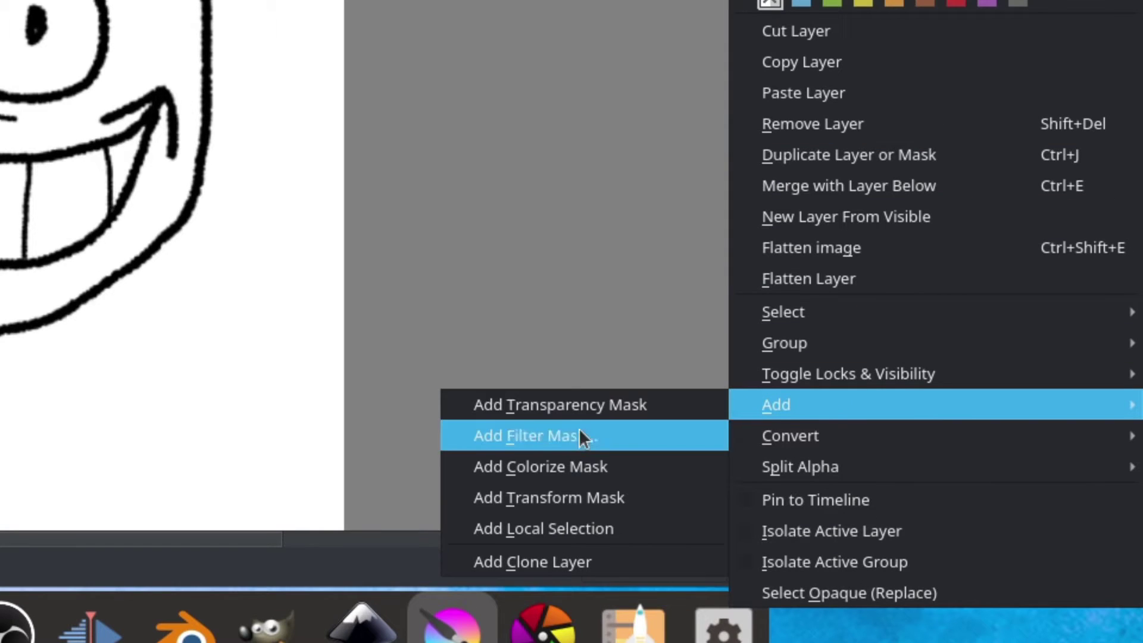
pyautogui.click(585, 473)
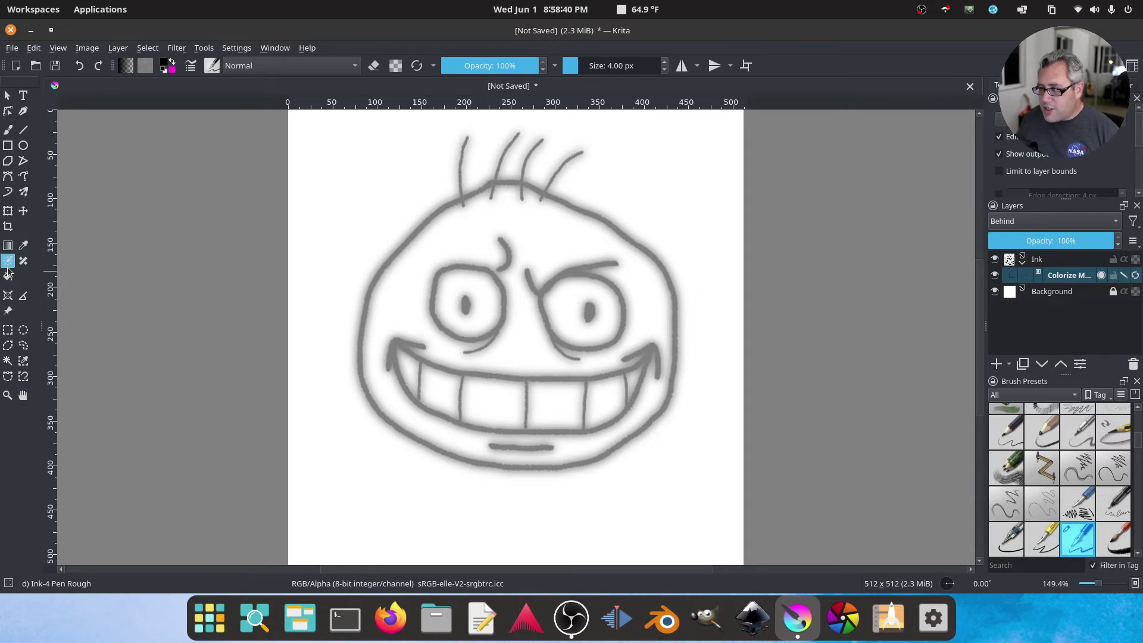
pyautogui.click(13, 214)
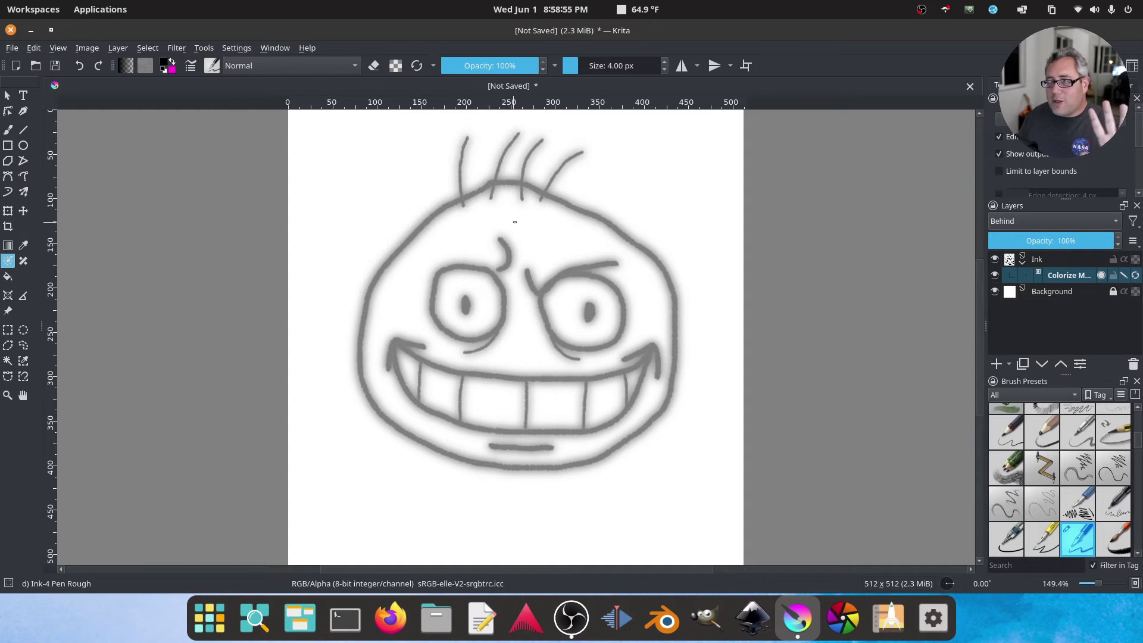
# Set the foreground color to yellow #ffff2b and paint key strokes over the face's skin on the forehead, cheeks, nose and chin
pyautogui.click(171, 62)
pyautogui.click(168, 67)
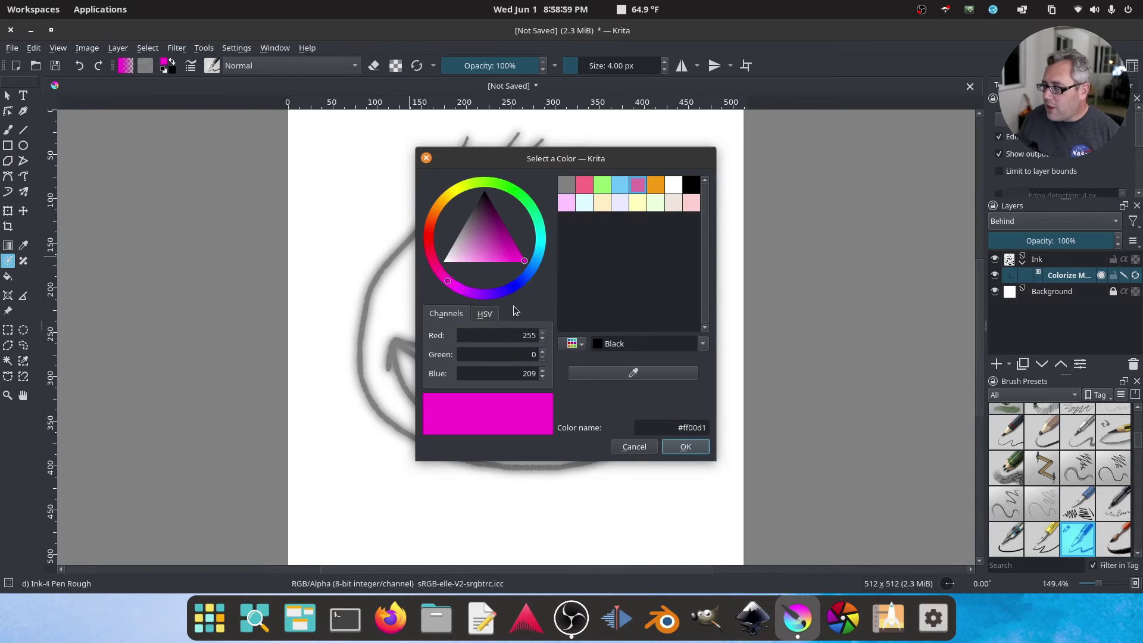
pyautogui.click(638, 203)
pyautogui.moveTo(482, 248); pyautogui.dragTo(510, 260)
pyautogui.click(681, 446)
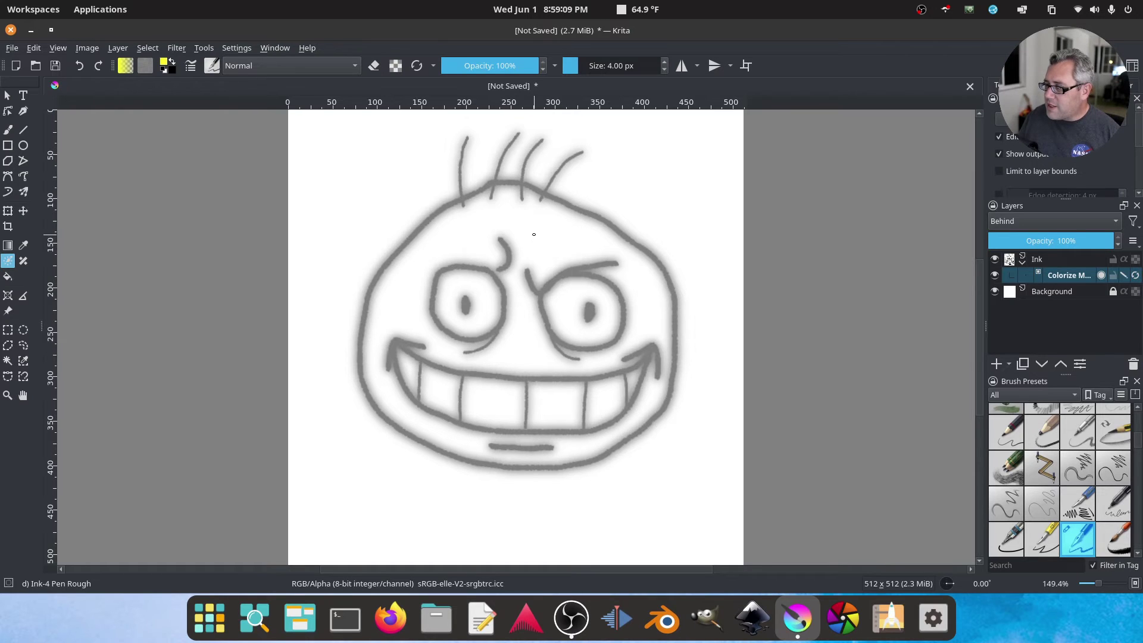
pyautogui.moveTo(534, 234)
pyautogui.mouseDown()
pyautogui.moveTo(485, 212)
pyautogui.moveTo(459, 241)
pyautogui.moveTo(415, 255)
pyautogui.mouseUp()
pyautogui.moveTo(394, 290)
pyautogui.mouseDown()
pyautogui.moveTo(407, 306)
pyautogui.moveTo(400, 296)
pyautogui.moveTo(390, 307)
pyautogui.mouseUp()
pyautogui.moveTo(563, 227)
pyautogui.mouseDown()
pyautogui.moveTo(574, 241)
pyautogui.moveTo(562, 242)
pyautogui.moveTo(621, 250)
pyautogui.moveTo(653, 322)
pyautogui.mouseUp()
pyautogui.moveTo(602, 359)
pyautogui.mouseDown()
pyautogui.moveTo(539, 357)
pyautogui.moveTo(522, 344)
pyautogui.moveTo(524, 304)
pyautogui.moveTo(506, 357)
pyautogui.moveTo(452, 353)
pyautogui.moveTo(425, 335)
pyautogui.mouseUp()
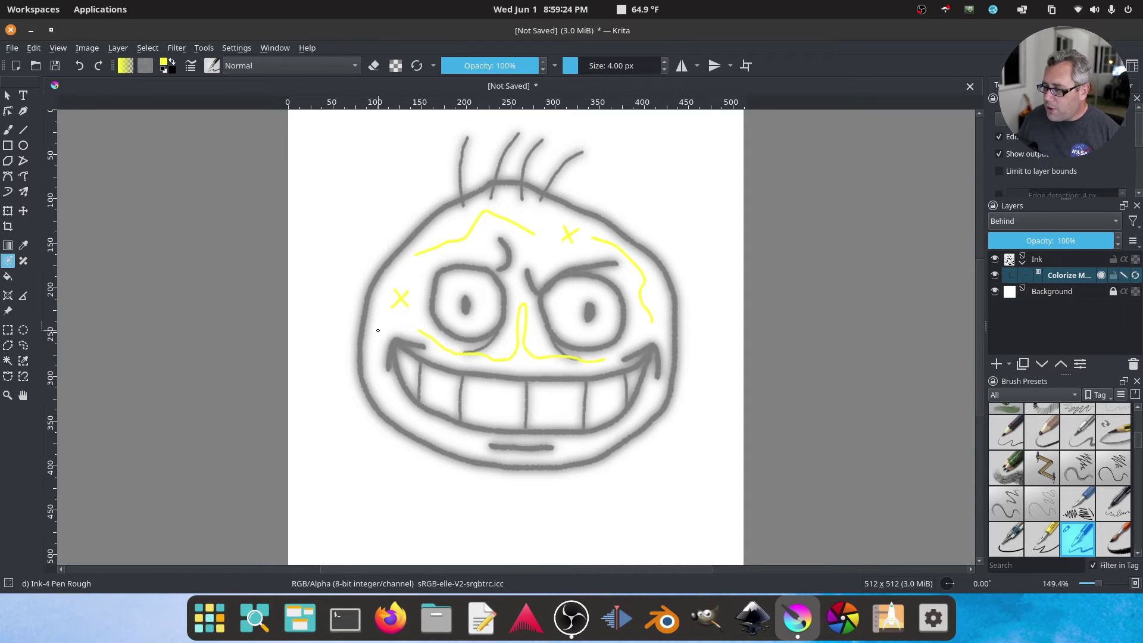
pyautogui.moveTo(375, 331)
pyautogui.mouseDown()
pyautogui.moveTo(379, 391)
pyautogui.moveTo(470, 445)
pyautogui.moveTo(564, 456)
pyautogui.moveTo(630, 424)
pyautogui.mouseUp()
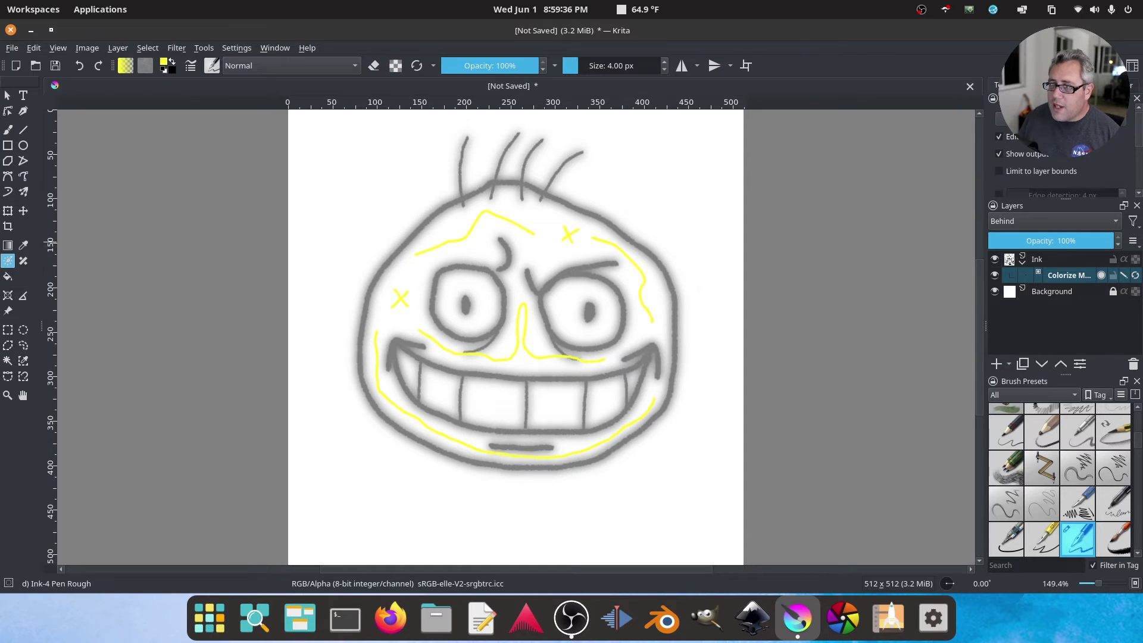
# Switch the foreground color to white and paint key strokes inside the eyes and across all the teeth
pyautogui.click(165, 64)
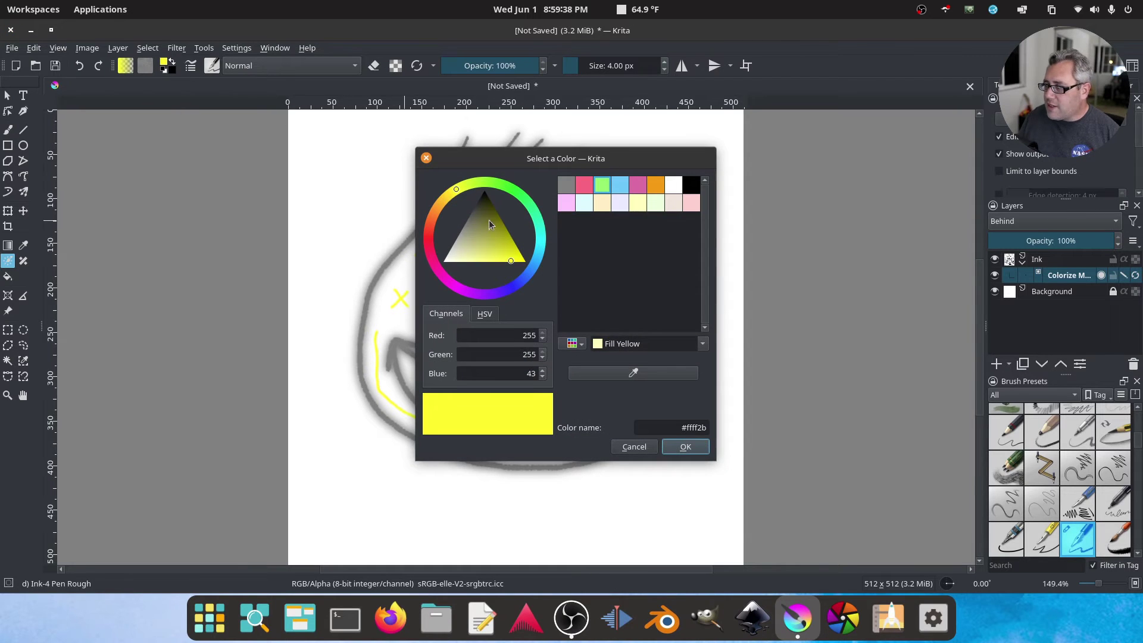
pyautogui.click(672, 189)
pyautogui.click(681, 447)
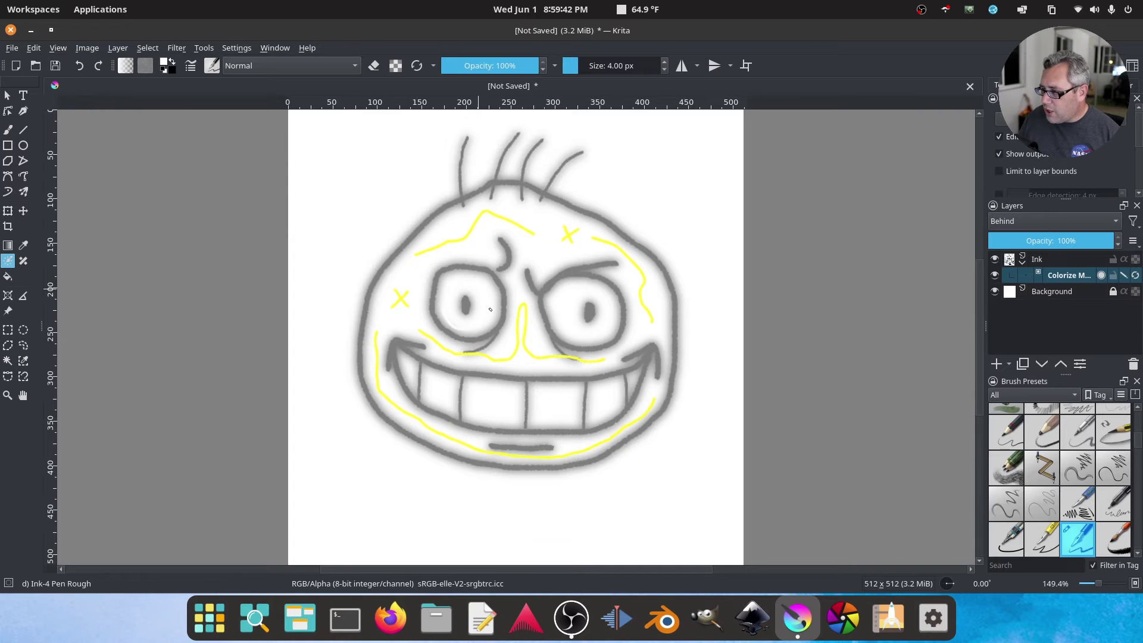
pyautogui.moveTo(562, 303); pyautogui.dragTo(610, 307)
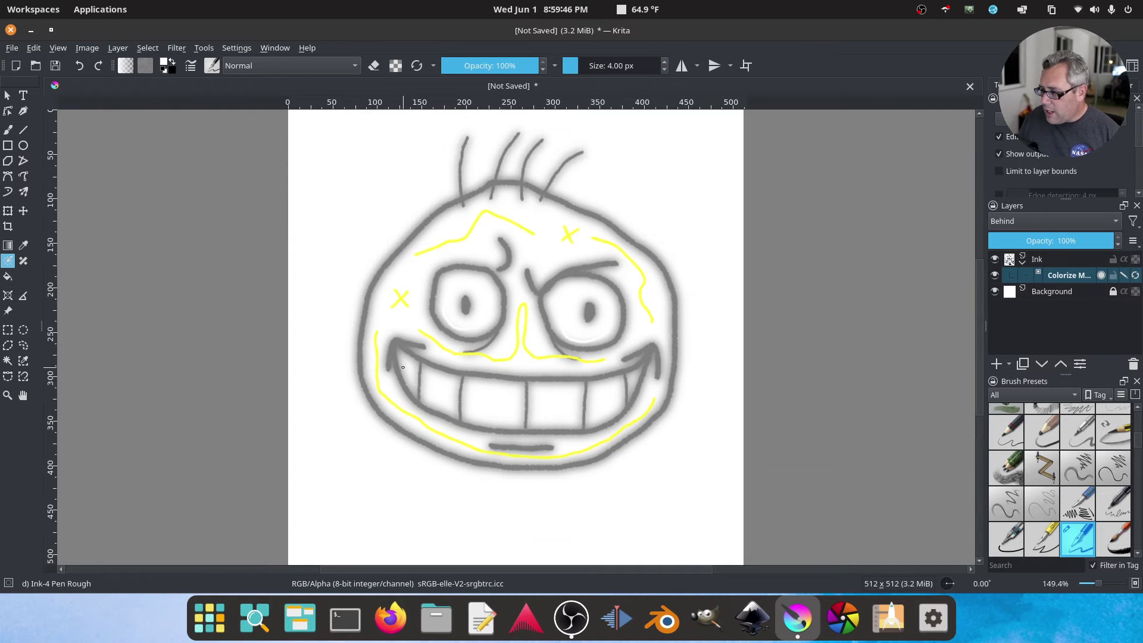
pyautogui.moveTo(403, 367)
pyautogui.mouseDown()
pyautogui.moveTo(497, 401)
pyautogui.moveTo(562, 404)
pyautogui.moveTo(632, 385)
pyautogui.mouseUp()
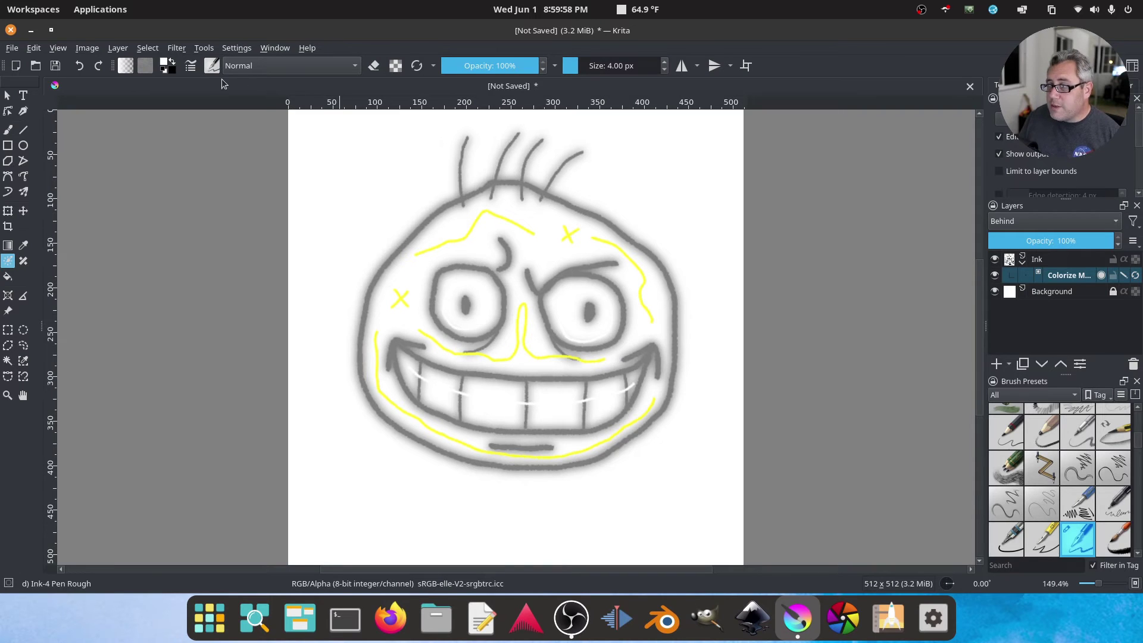
# Set the foreground color to blue #0012ff and paint a key stroke around the outside of the head
pyautogui.click(172, 66)
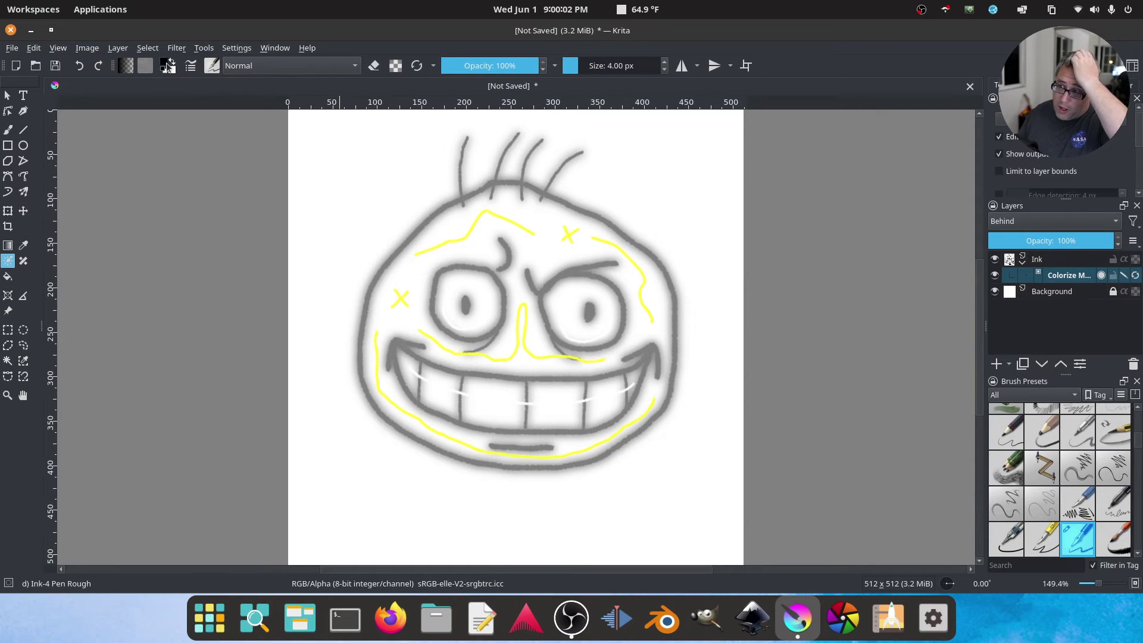
pyautogui.click(167, 64)
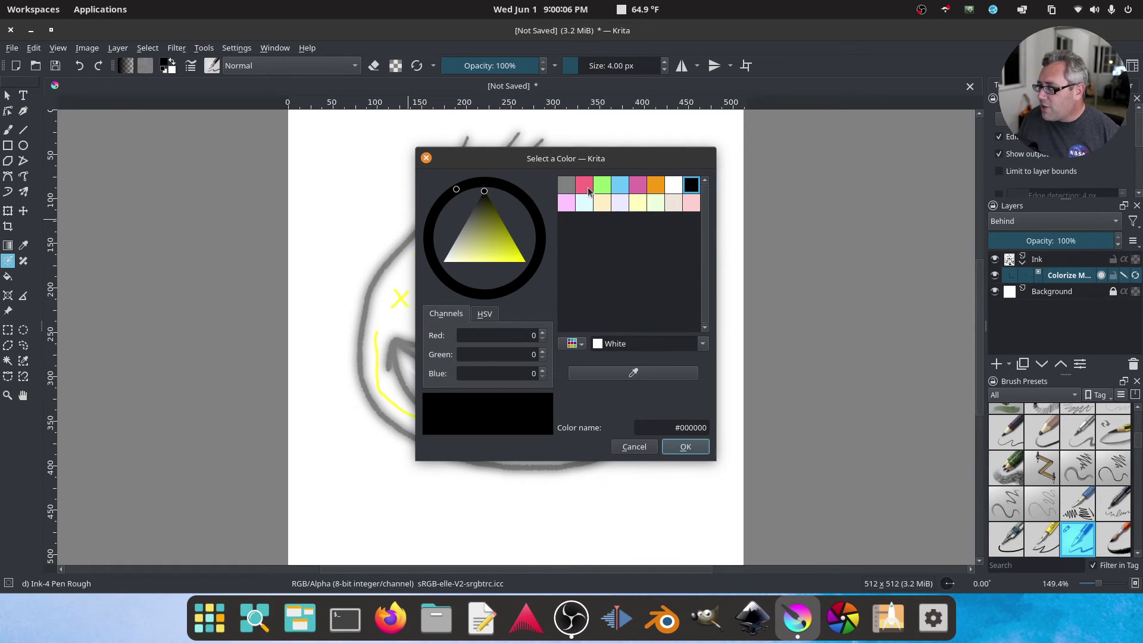
pyautogui.click(619, 188)
pyautogui.click(523, 259)
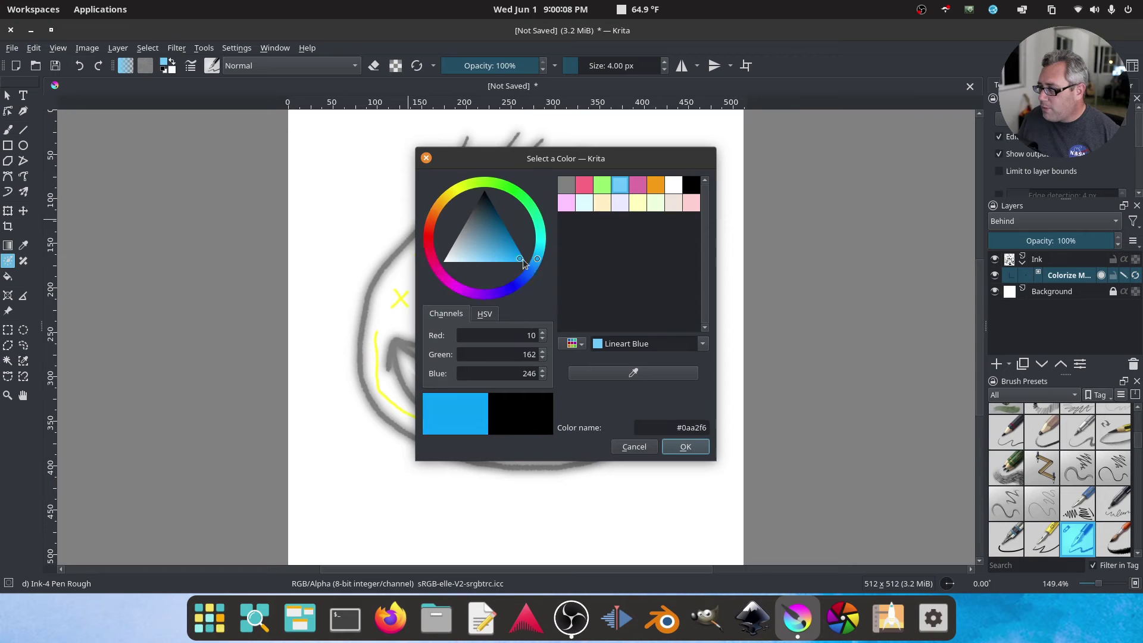
pyautogui.moveTo(532, 269); pyautogui.dragTo(517, 288)
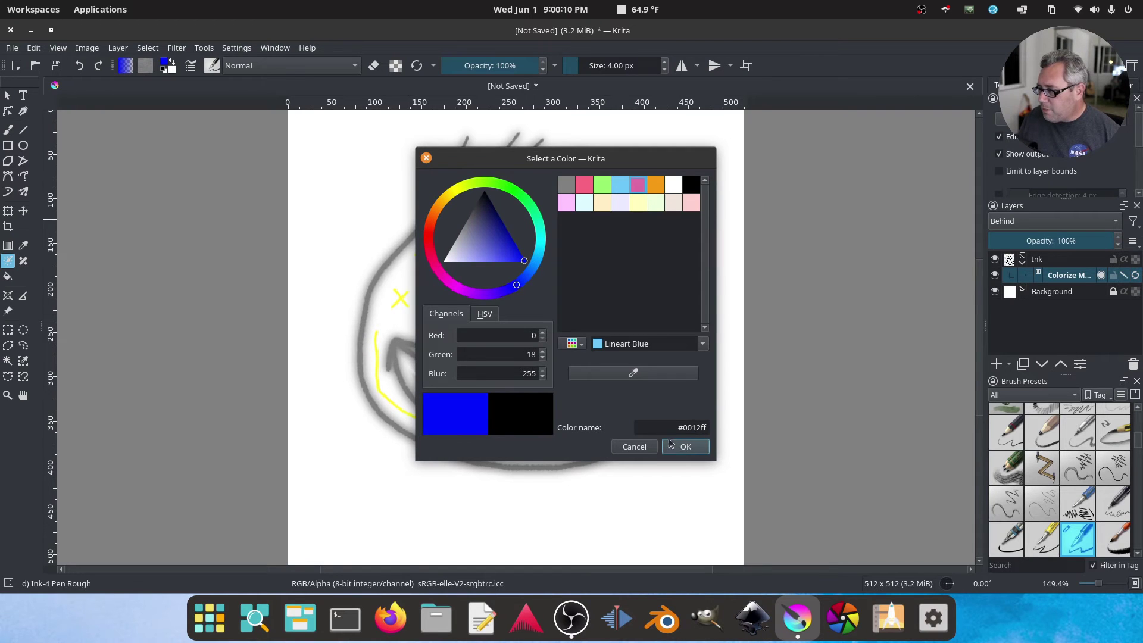
pyautogui.click(685, 447)
pyautogui.moveTo(625, 178)
pyautogui.mouseDown()
pyautogui.moveTo(520, 150)
pyautogui.moveTo(444, 154)
pyautogui.moveTo(403, 175)
pyautogui.moveTo(328, 290)
pyautogui.moveTo(317, 425)
pyautogui.moveTo(367, 494)
pyautogui.moveTo(522, 541)
pyautogui.moveTo(625, 536)
pyautogui.moveTo(681, 500)
pyautogui.moveTo(715, 452)
pyautogui.moveTo(732, 356)
pyautogui.moveTo(712, 291)
pyautogui.moveTo(646, 187)
pyautogui.mouseUp()
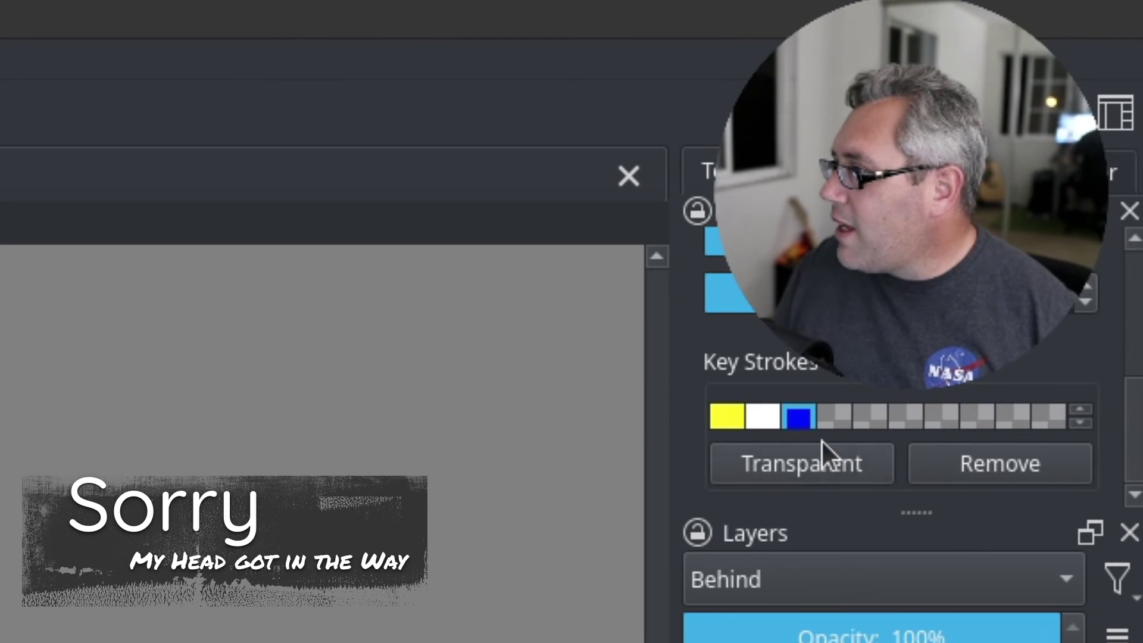
# Mark the blue key stroke color as transparent and update the colorize mask's result
pyautogui.click(804, 464)
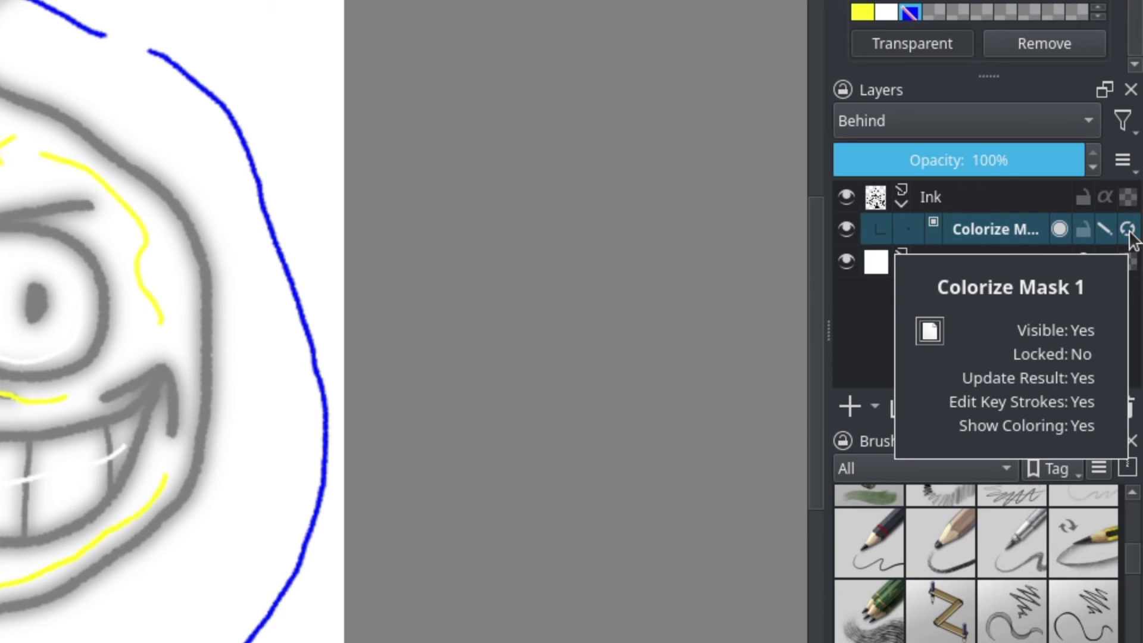
pyautogui.click(1128, 229)
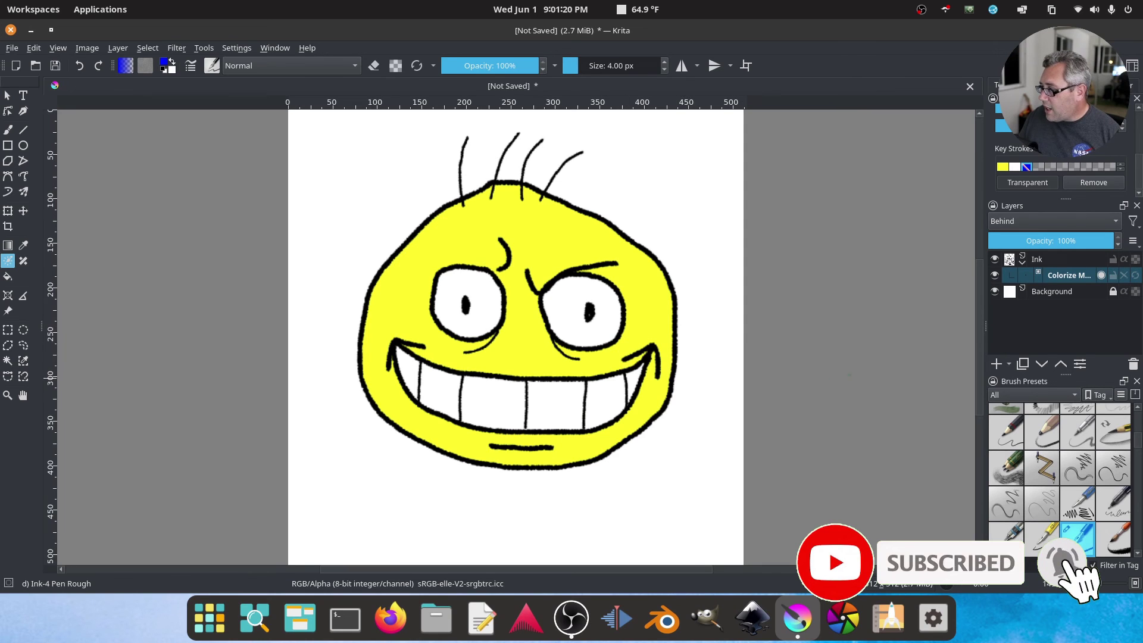
# Hide the Background layer briefly to check the transparency around the head, and show it again
pyautogui.click(994, 292)
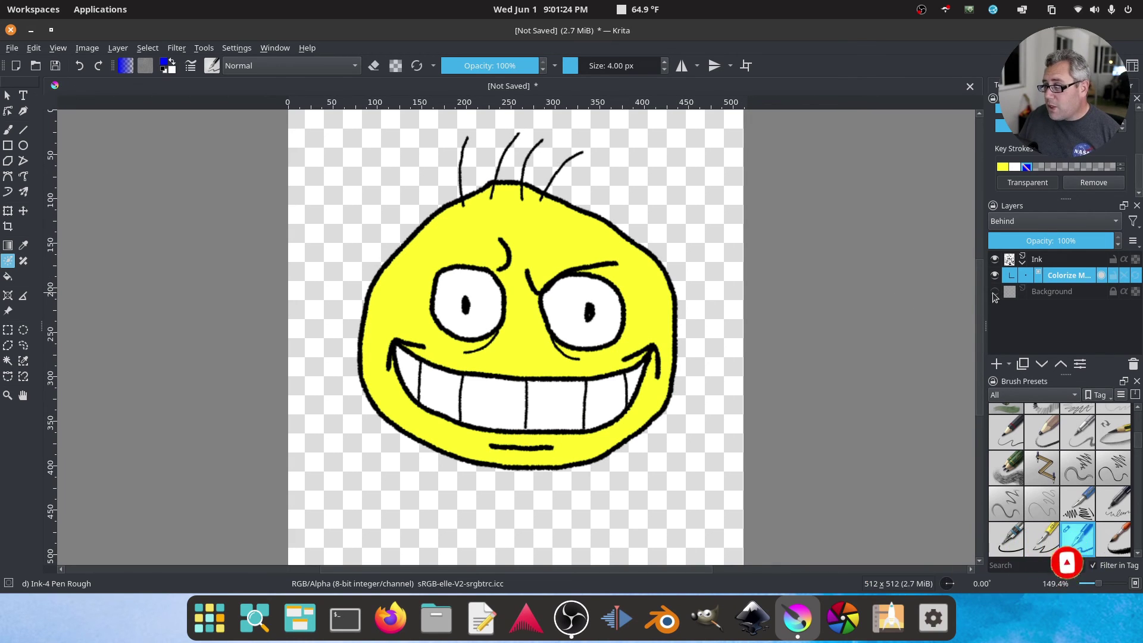
pyautogui.click(993, 291)
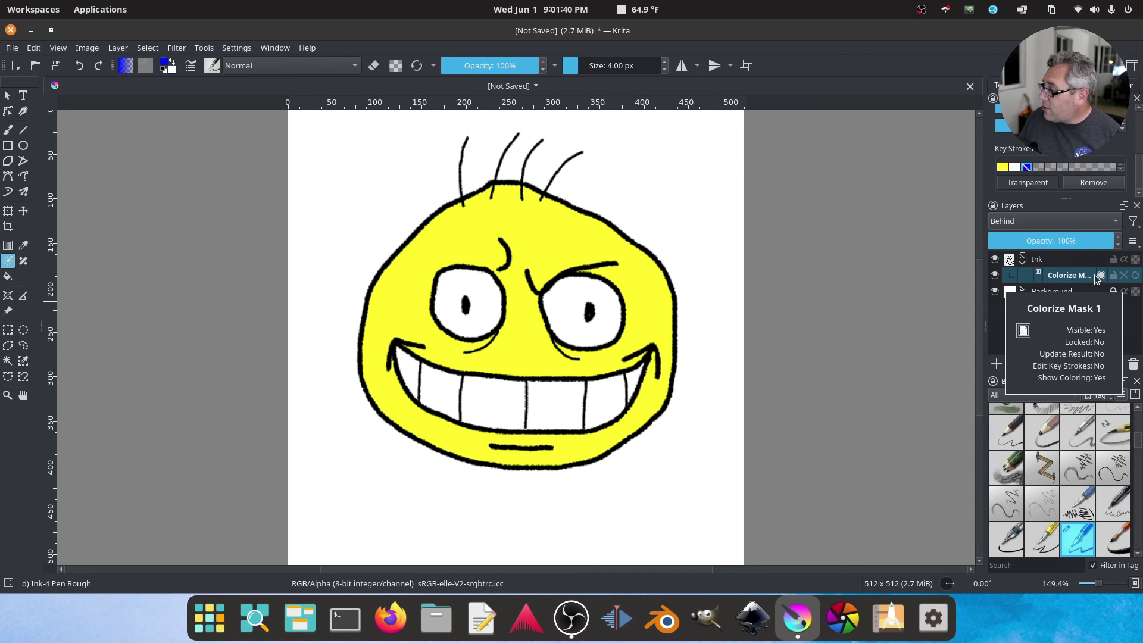
# Turn on key stroke editing for the colorize mask, convert the mask to a paint layer and toggle the Background layer's visibility
pyautogui.click(1124, 276)
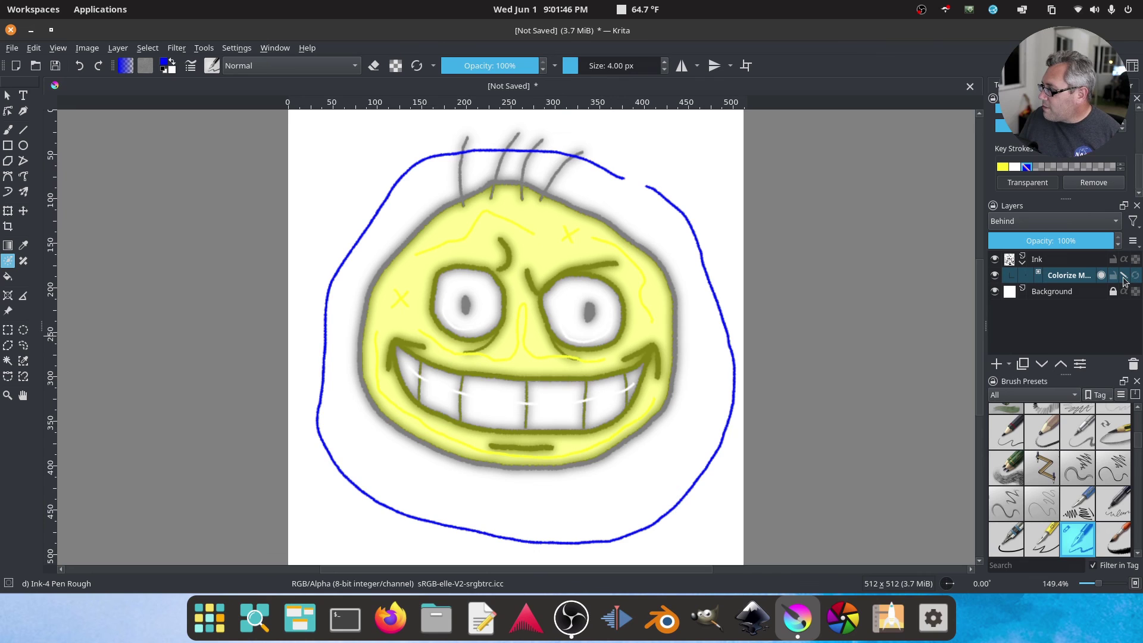
pyautogui.rightClick(1073, 278)
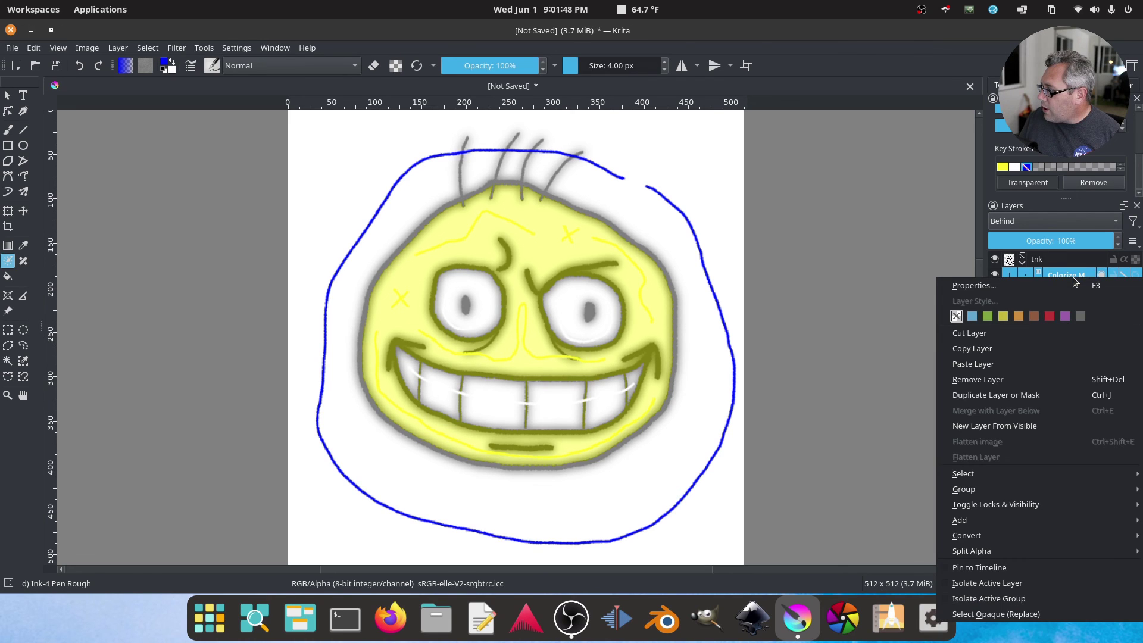
pyautogui.moveTo(985, 534)
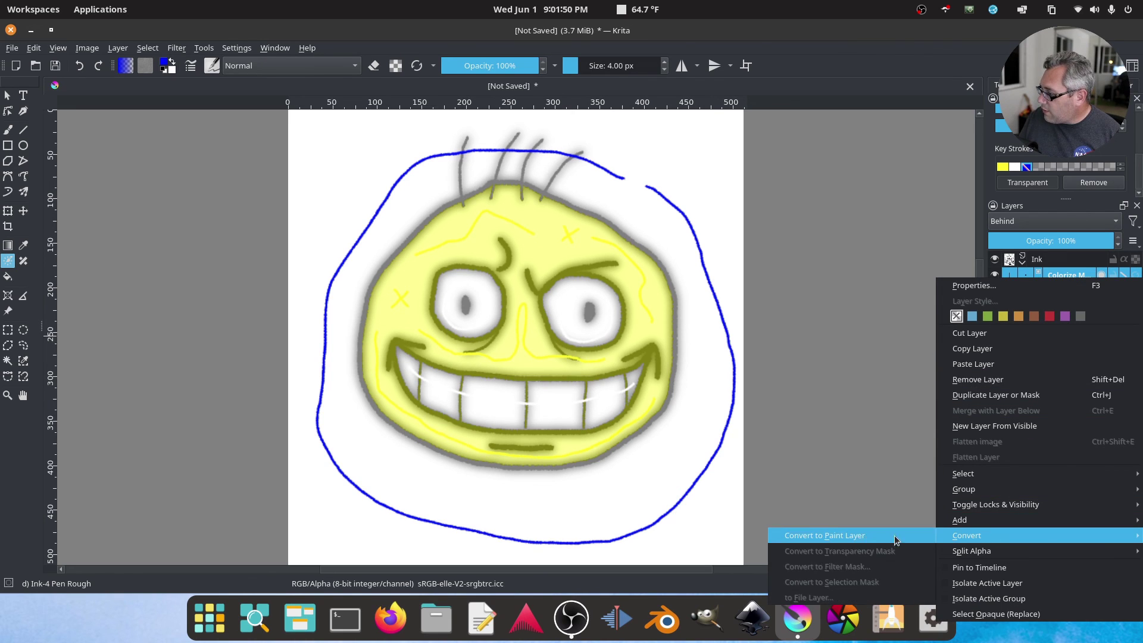
pyautogui.click(861, 537)
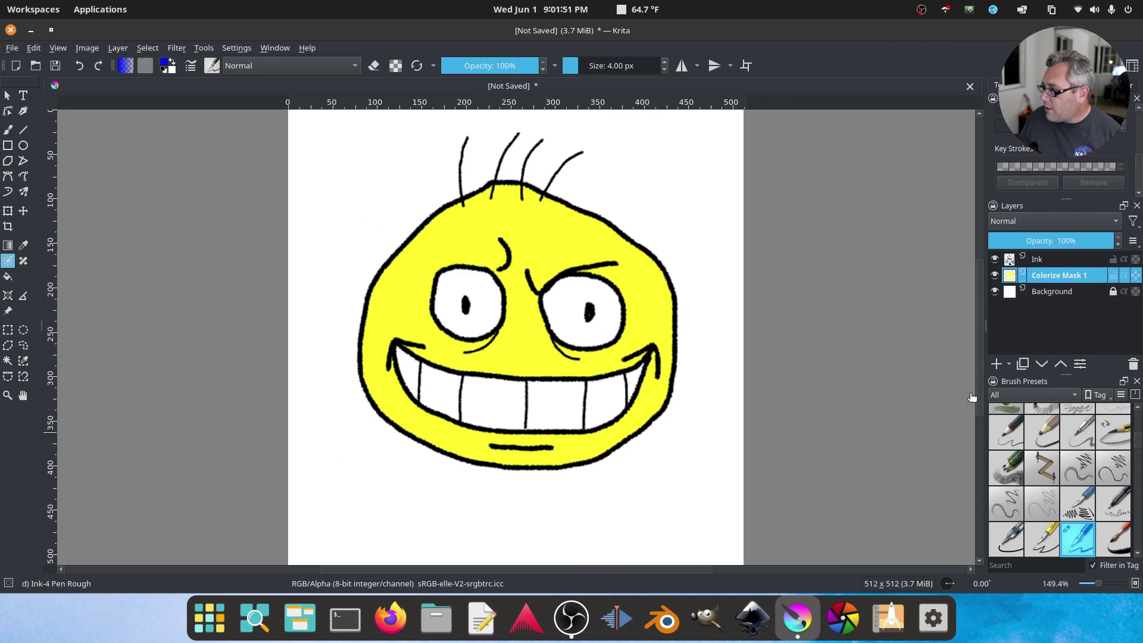
pyautogui.click(994, 292)
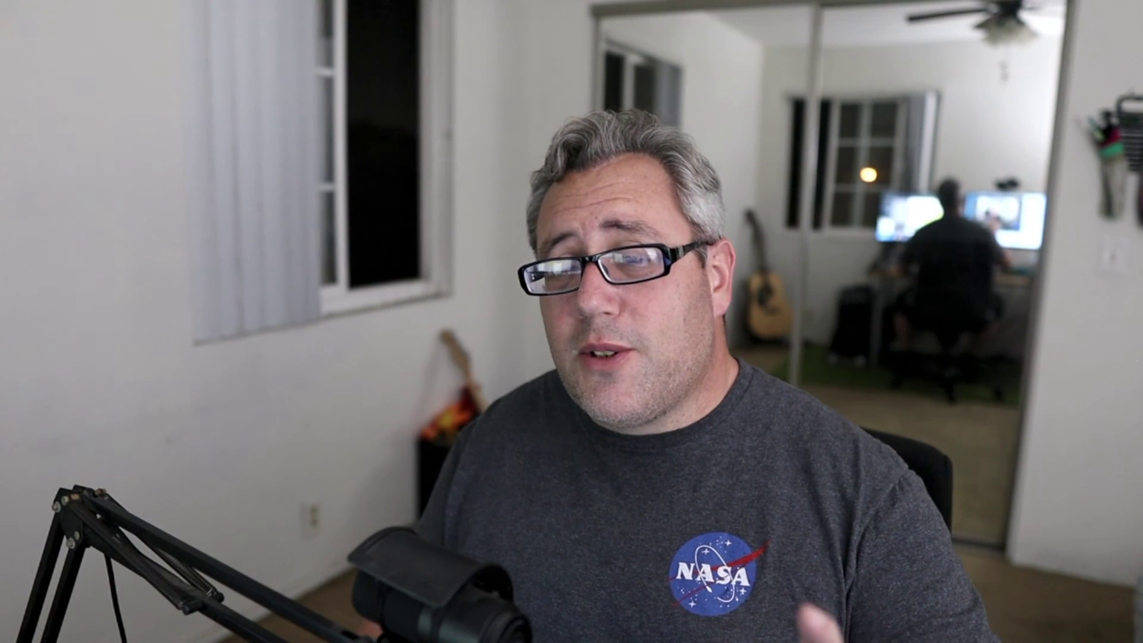